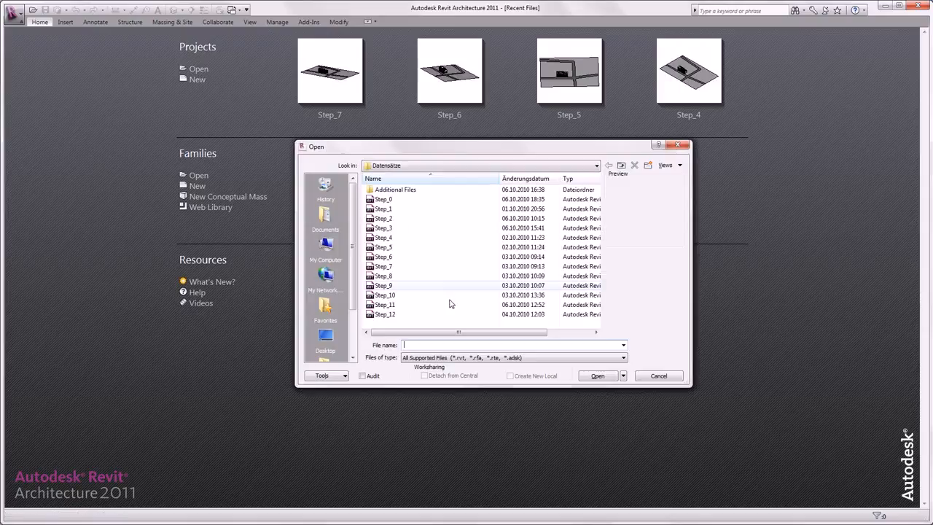
Open the Step_8 project and tile the Level 3 floor plan beside the 3D view
left_click(384, 276)
left_click(598, 376)
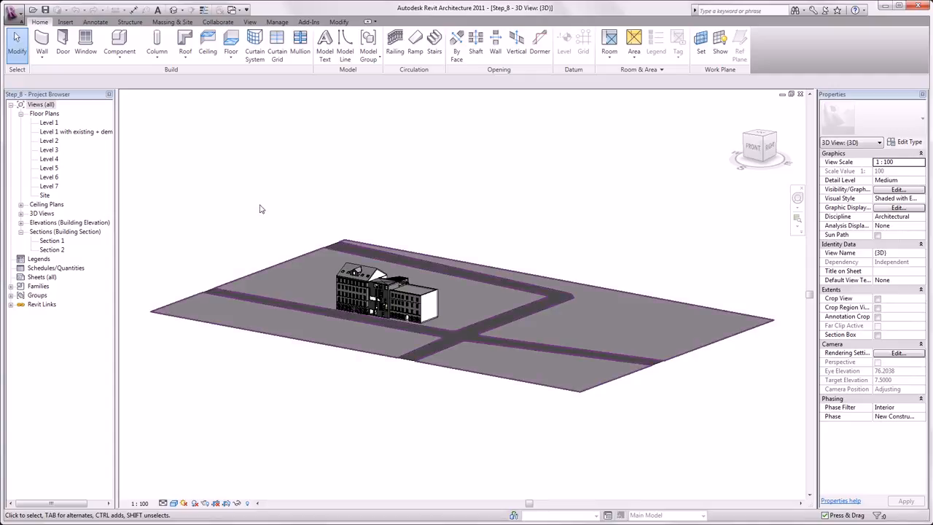
double_click(49, 150)
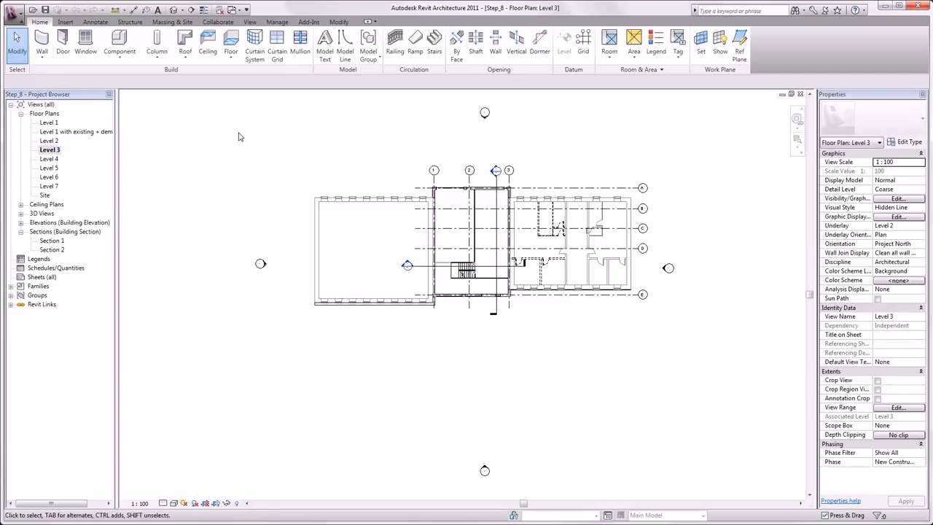
key("w")
key("t")
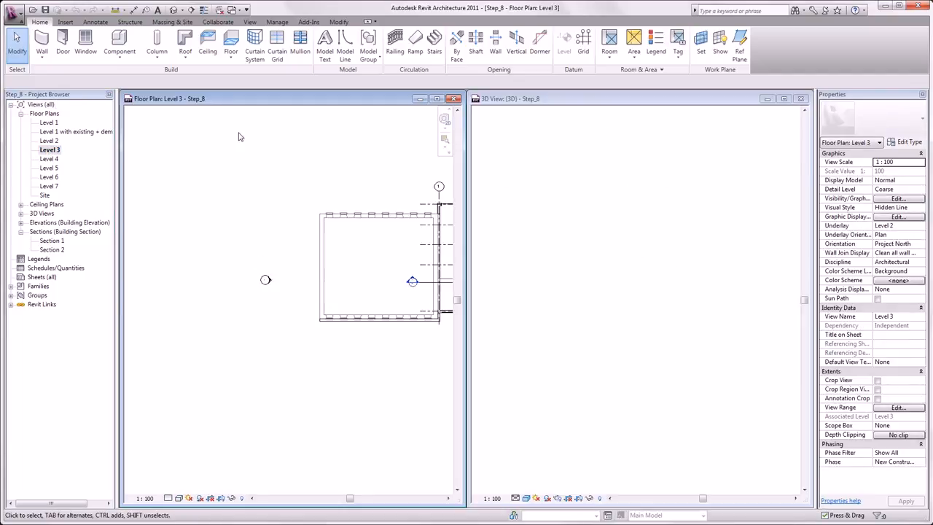
Draw a zigzag chain of four model lines outside the front wall in the Level 3 plan
scroll(292, 302, "up", 5)
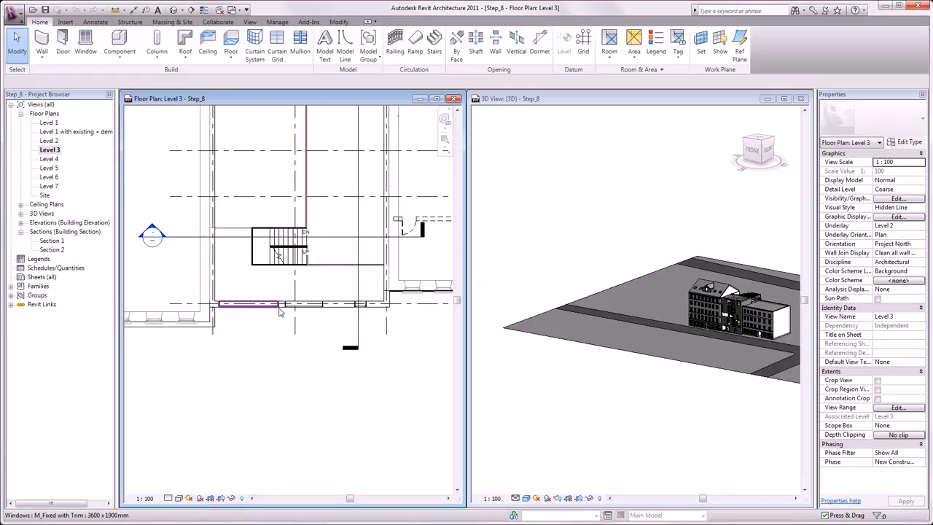
left_click(659, 347)
scroll(659, 347, "up", 10)
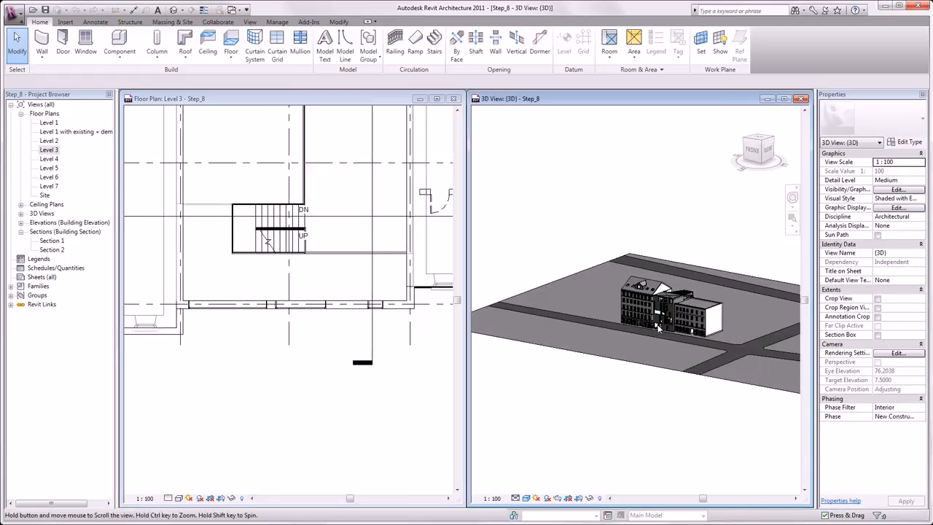
middle_click_drag(688, 318, 670, 417, "shift")
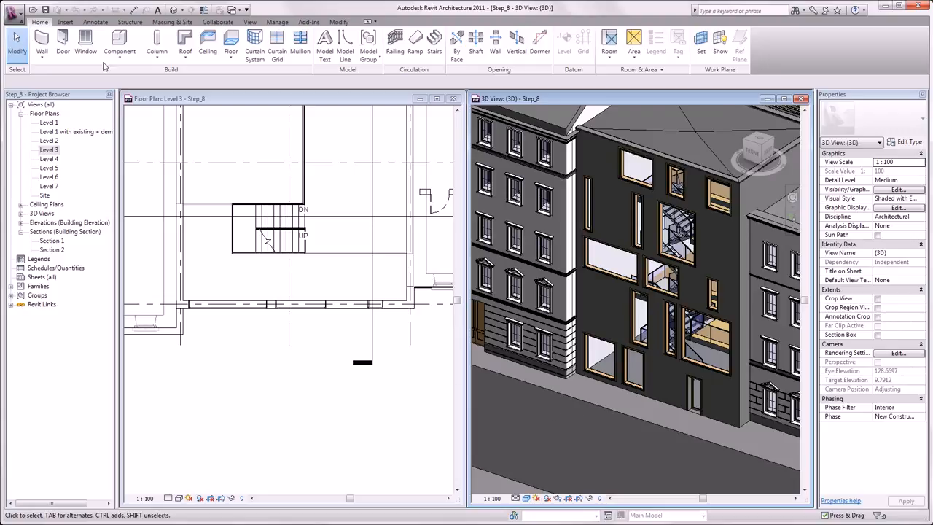
left_click(349, 61)
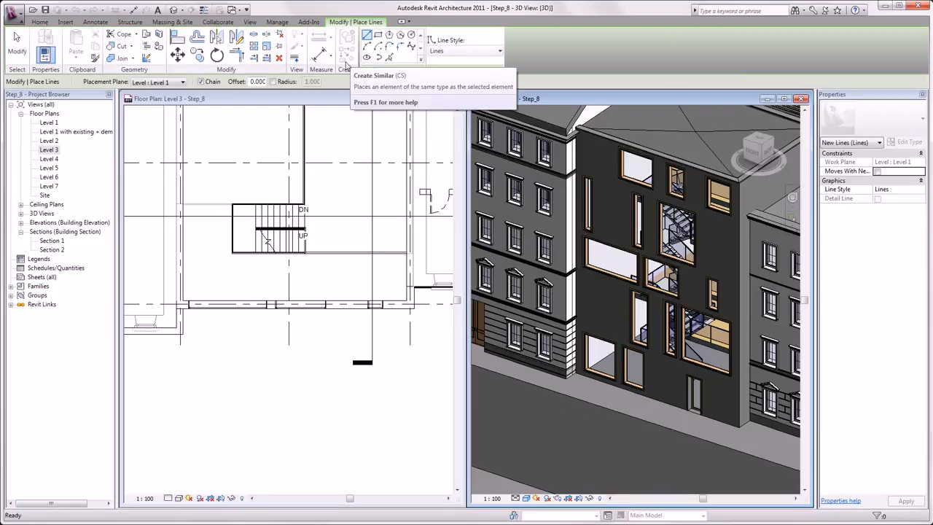
left_click(198, 352)
left_click(197, 352)
left_click(260, 363)
left_click(297, 396)
left_click(343, 357)
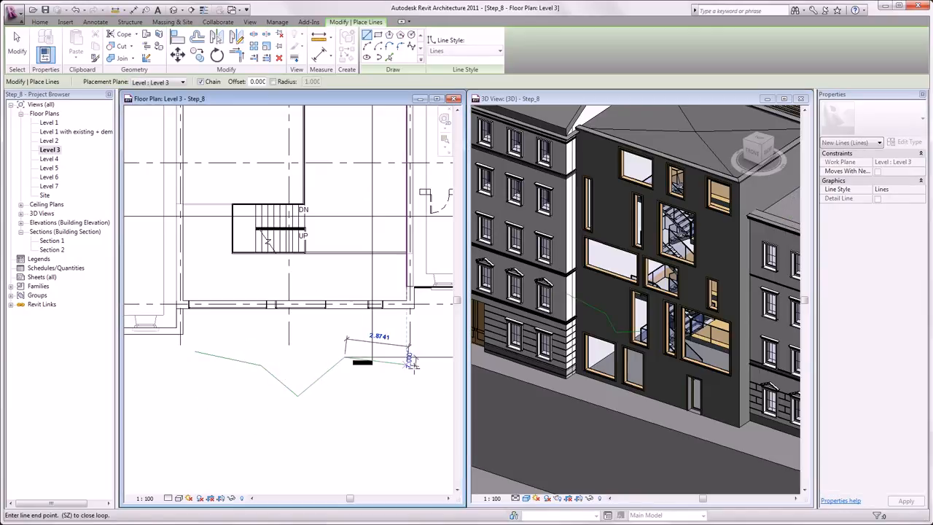
left_click(414, 371)
key("Escape")
key("Escape")
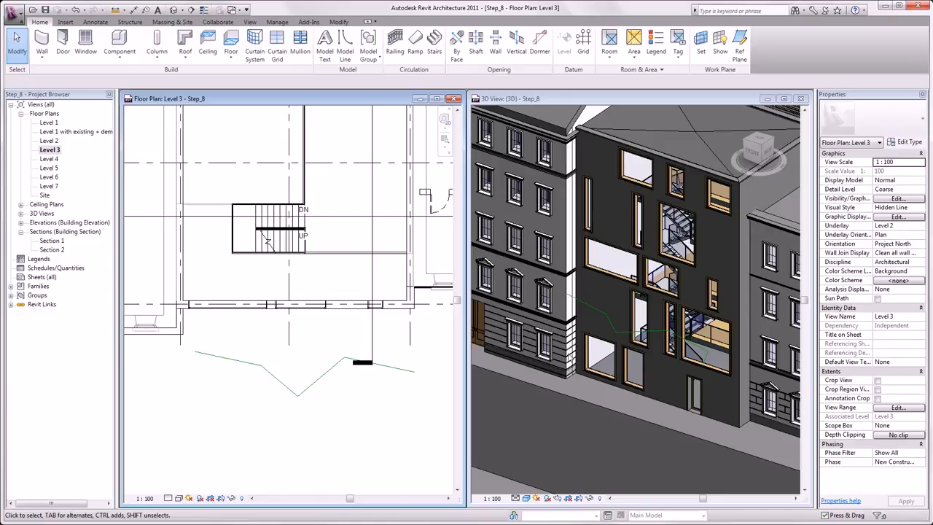
Draw a chain of three detail lines in the Thin Lines style below the zigzag lines in the Level 3 plan
left_click(95, 21)
left_click(229, 49)
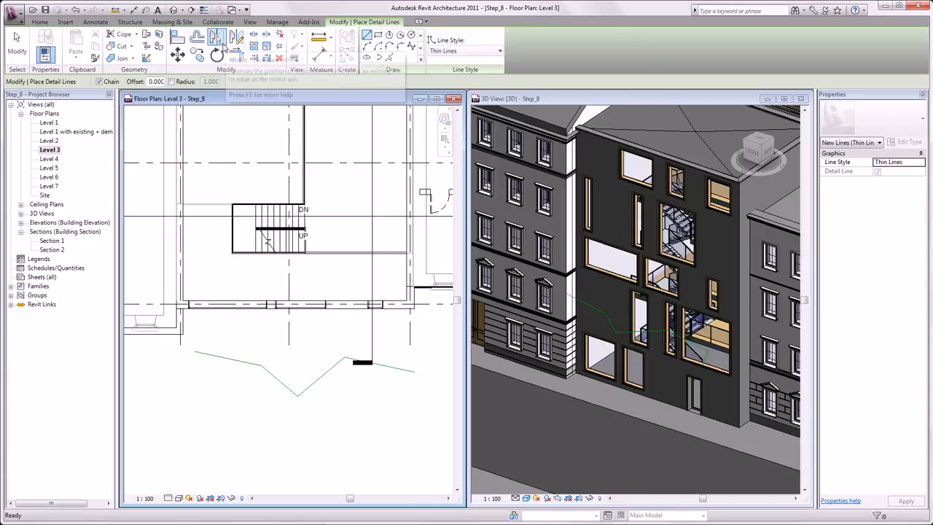
left_click(198, 396)
left_click(260, 412)
left_click(324, 424)
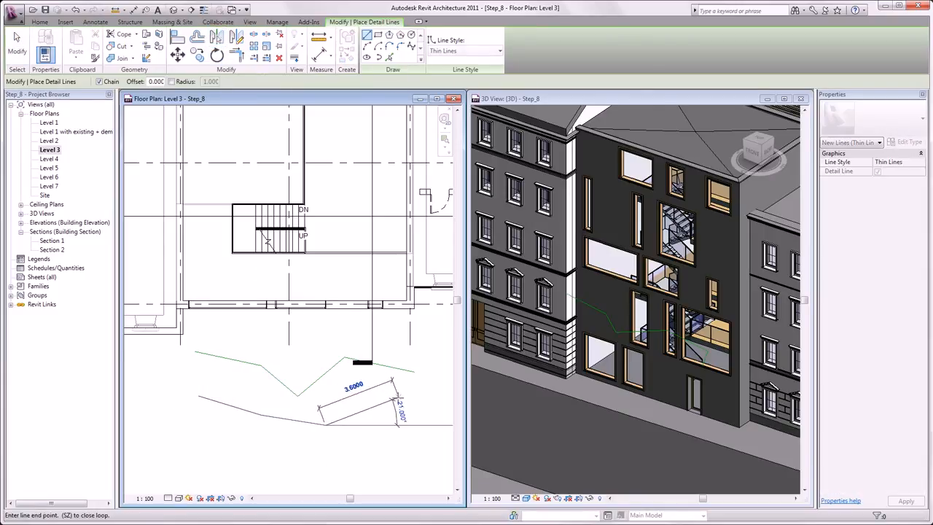
left_click(400, 398)
key("Escape")
key("Escape")
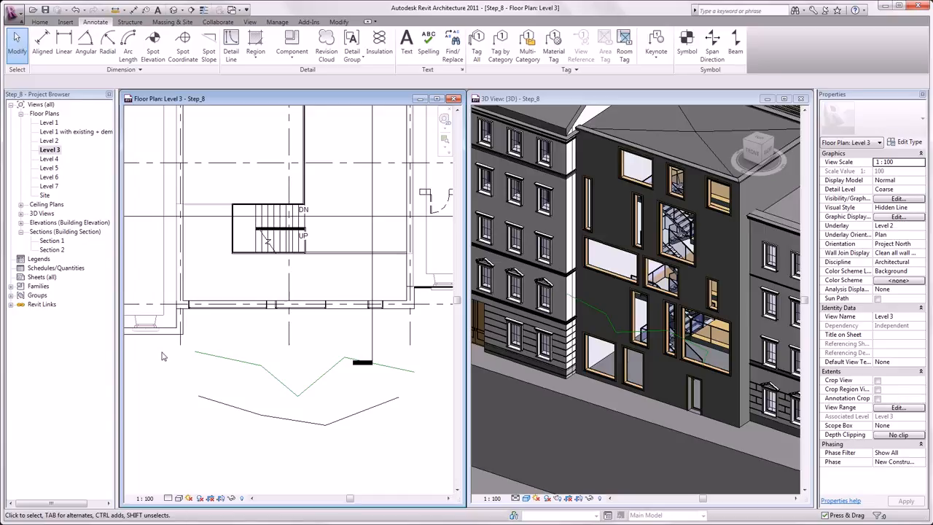
Convert the four zigzag model lines in the Level 3 plan to detail lines
left_click_drag(158, 353, 422, 412)
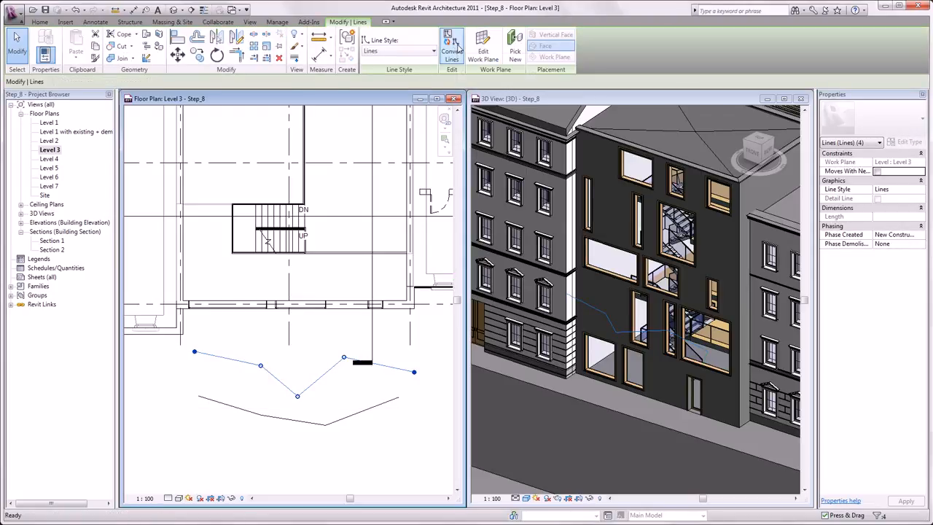
left_click(452, 51)
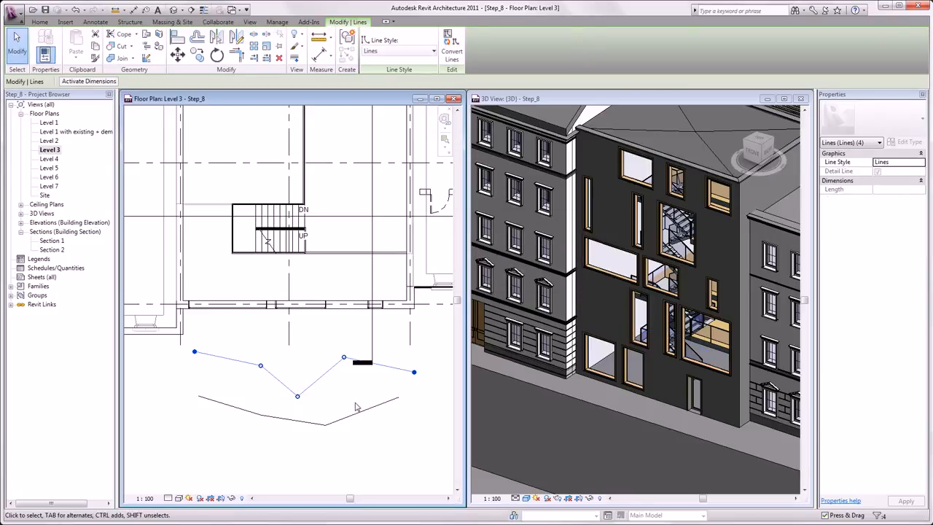
key("Escape")
Convert the three thin detail lines at the bottom of the Level 3 plan to model lines
left_click_drag(157, 381, 429, 478)
left_click(451, 58)
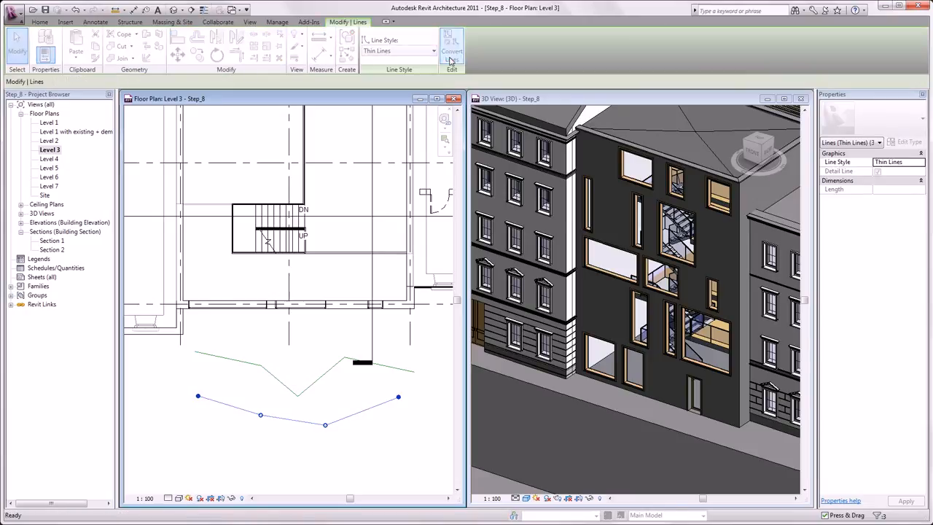
left_click(562, 223)
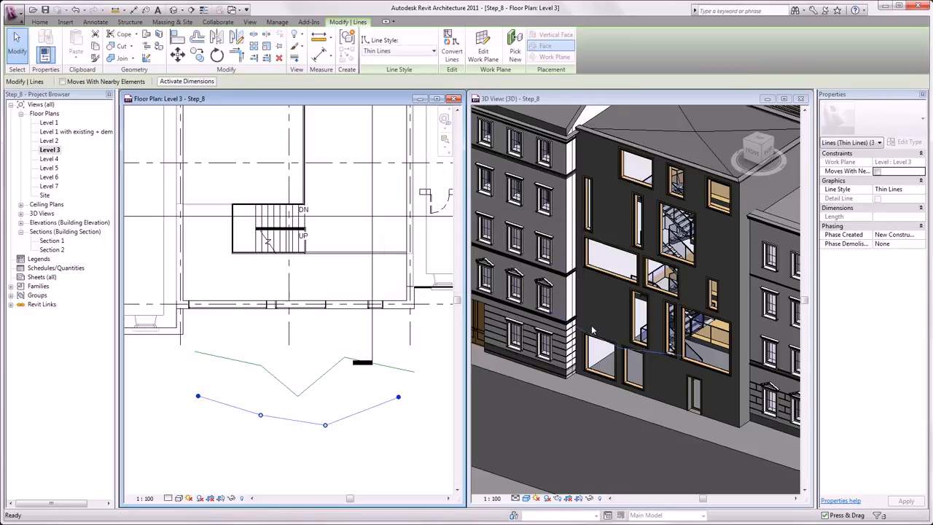
left_click(618, 319)
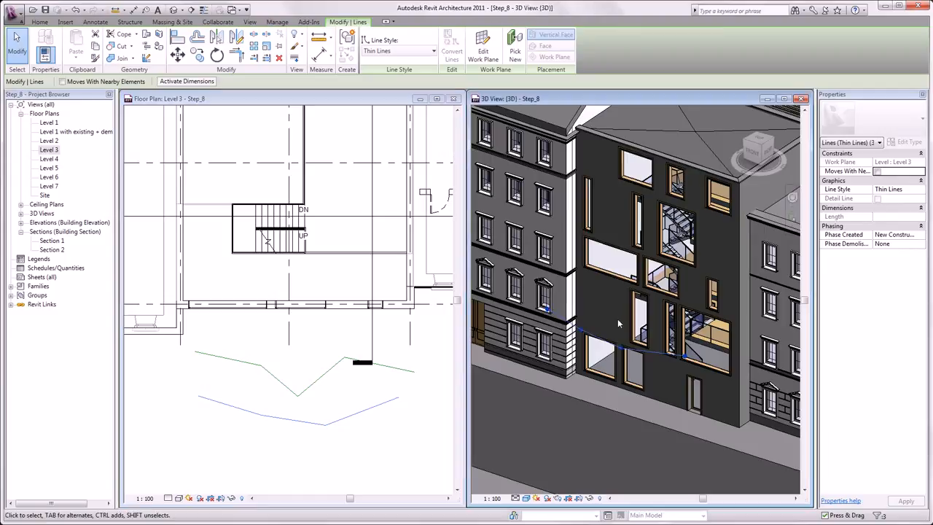
left_click(215, 388)
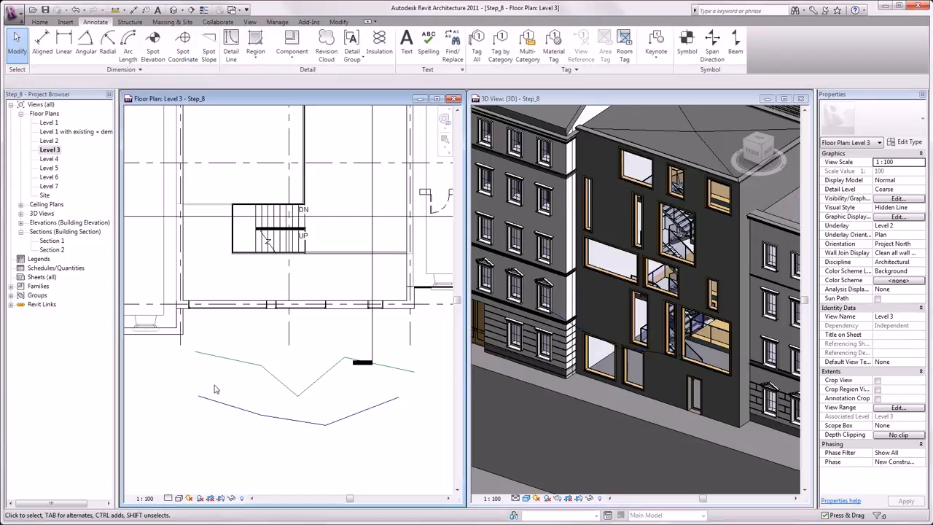
Open Section 1 and place a 1:50 callout around the junction of the Level 2 floor slab and the exterior wall
double_click(51, 241)
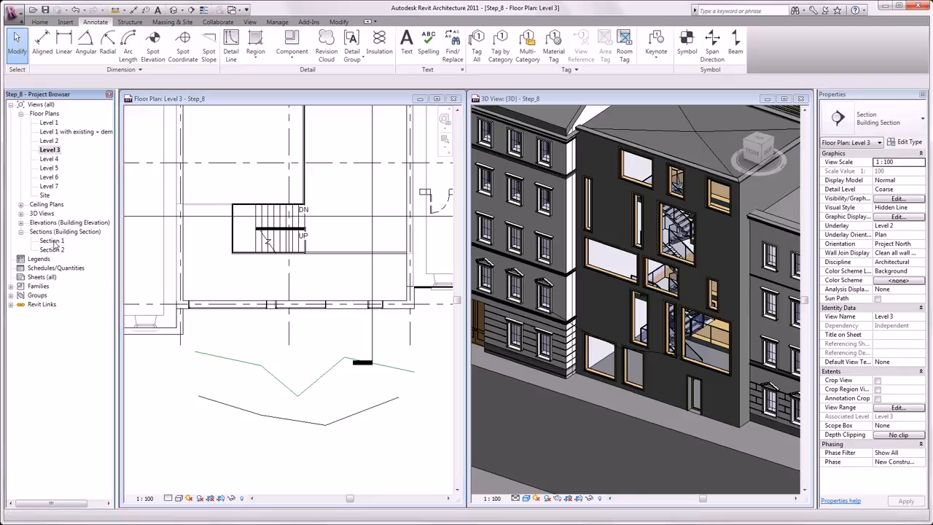
left_click(746, 200)
scroll(474, 255, "up", 10)
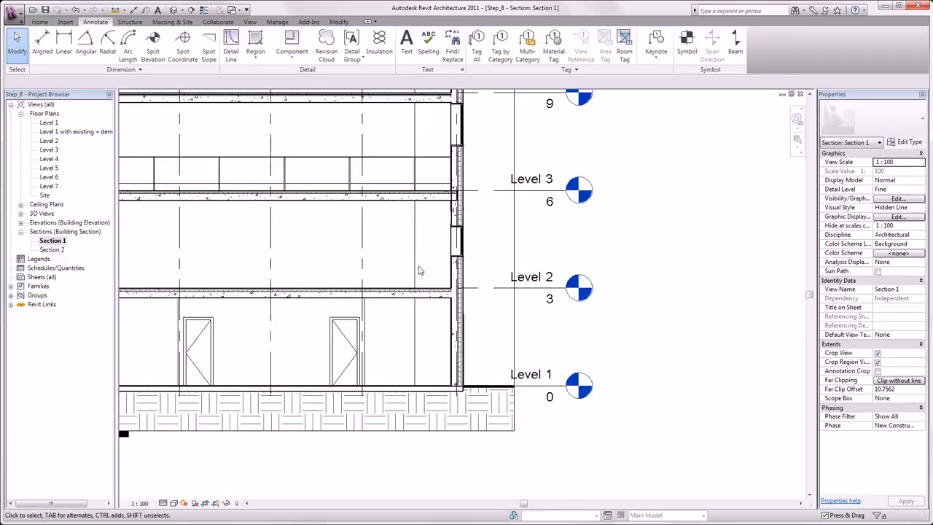
scroll(485, 307, "up", 3)
scroll(471, 240, "down", 2)
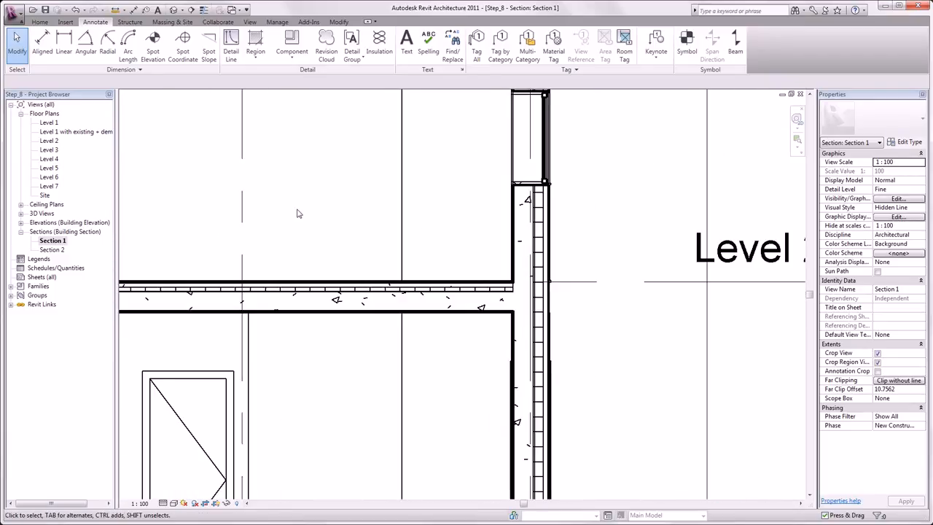
left_click(249, 22)
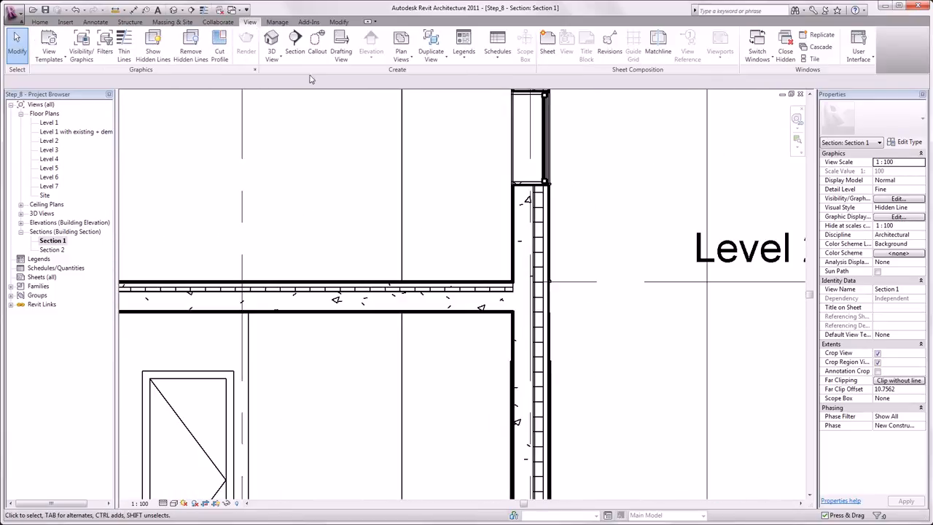
left_click(316, 51)
left_click(382, 139)
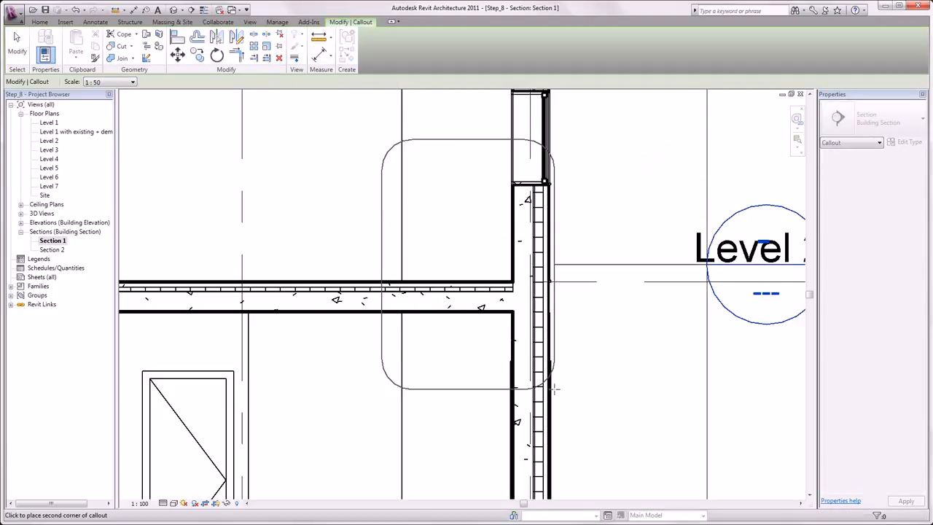
left_click(631, 448)
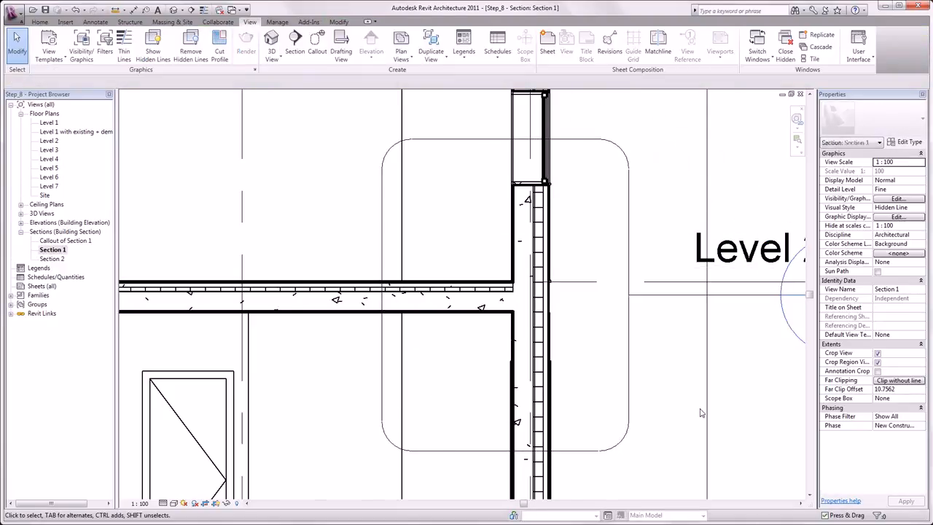
Open the new callout's view and set its scale to 1:10 and its detail level to Fine
scroll(704, 416, "down", 2)
middle_click_drag(705, 416, 638, 402)
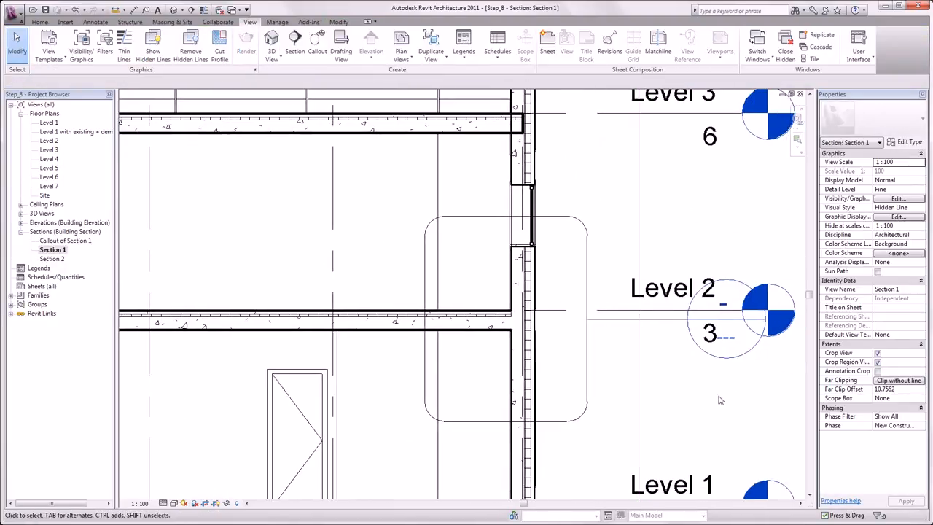
double_click(731, 343)
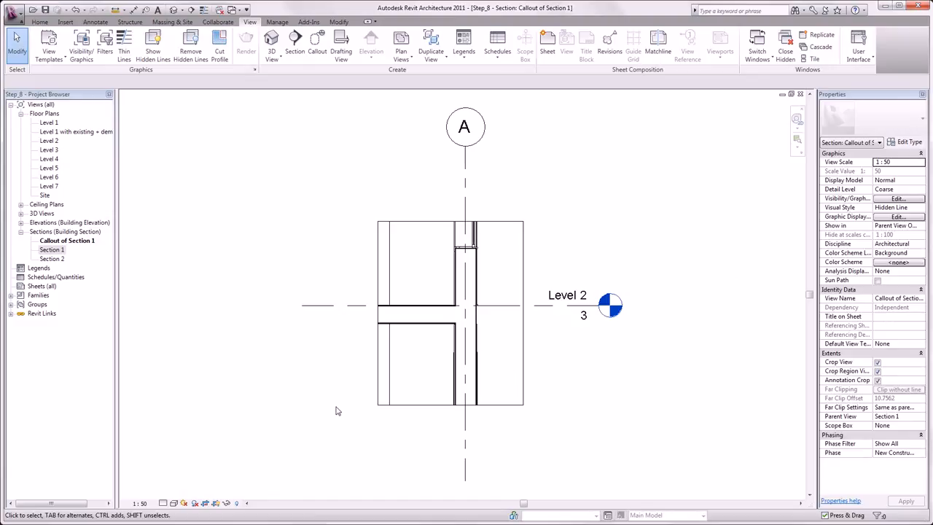
left_click(141, 503)
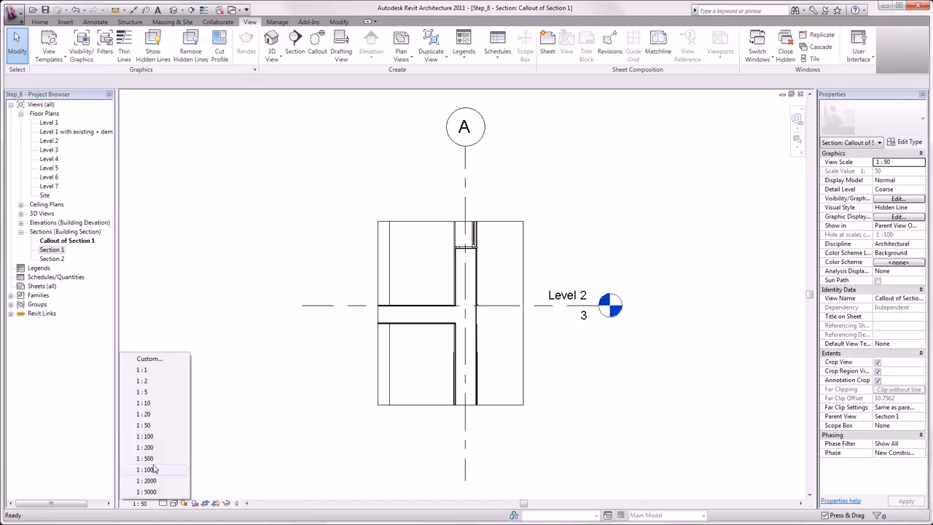
left_click(149, 403)
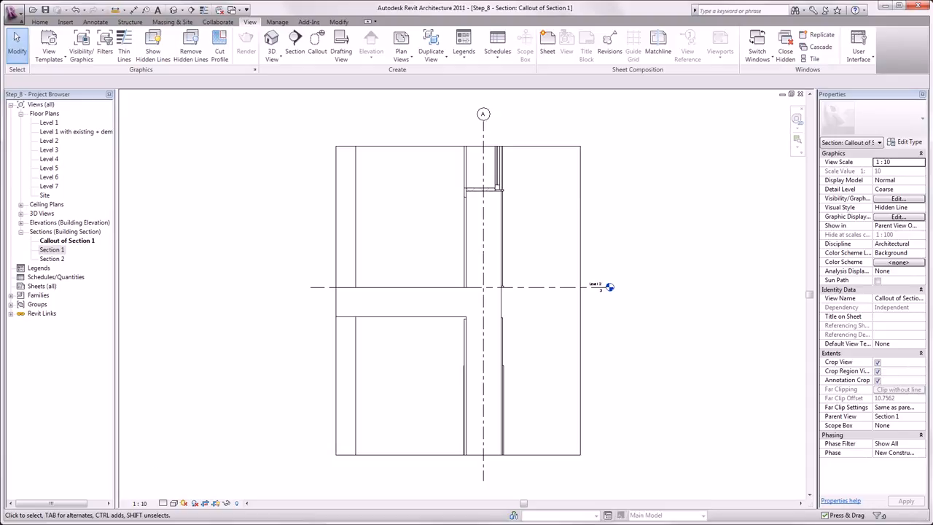
left_click(163, 503)
left_click(178, 494)
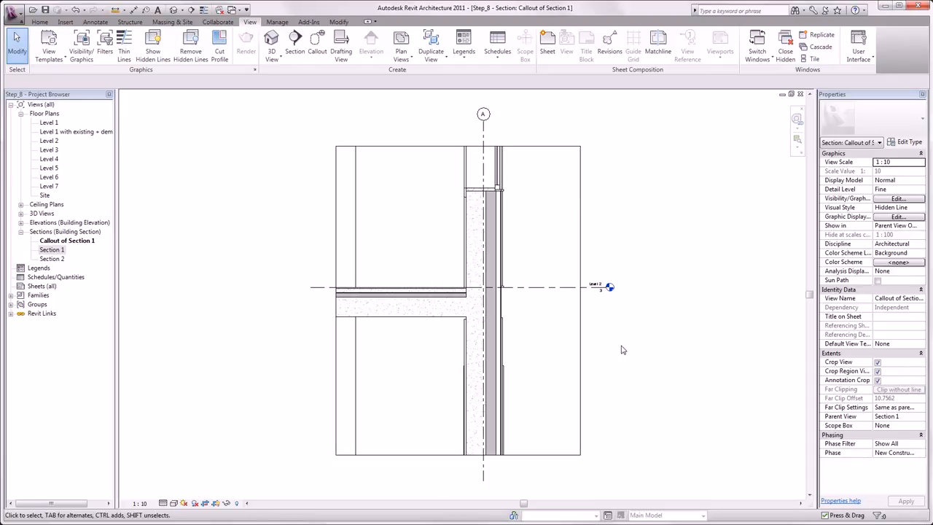
Hide the Level 2 line and grid A in the callout view
left_click(558, 289)
left_click(493, 132, "ctrl")
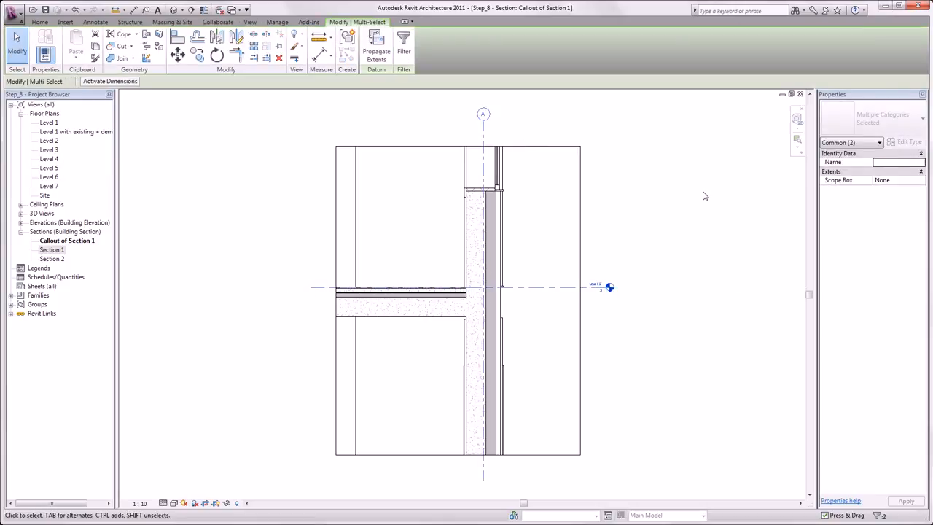
left_click(703, 195)
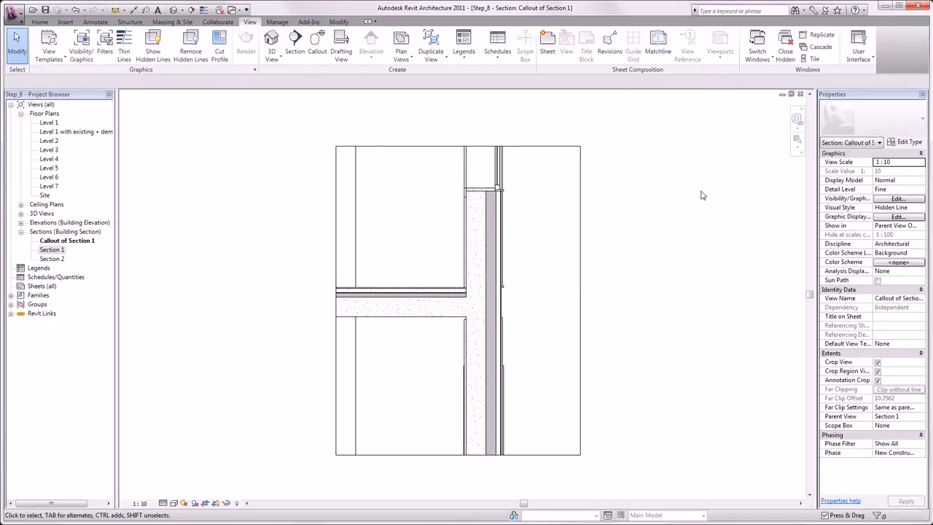
Break the callout's crop region into two stacked parts and adjust the lower one to frame the floor slab and wall junction
left_click(581, 268)
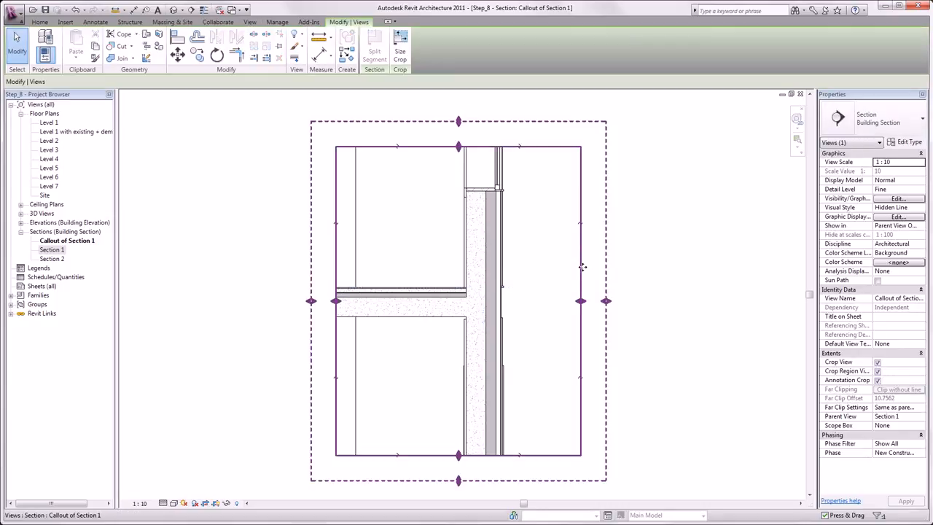
left_click(582, 228)
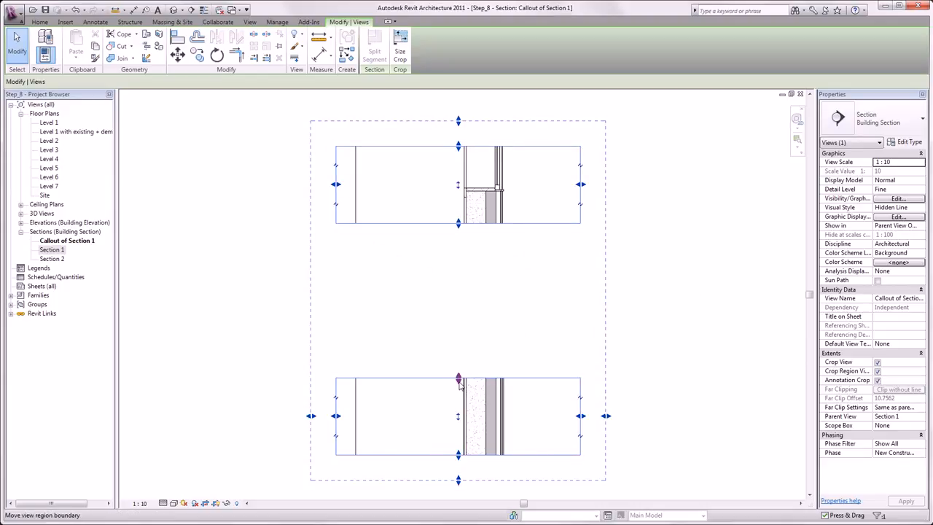
left_click_drag(458, 379, 461, 252)
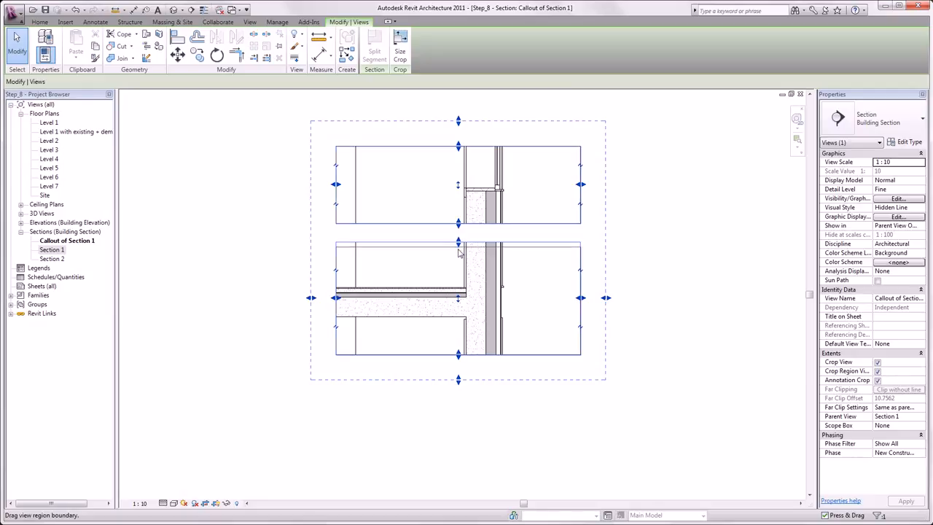
left_click(693, 292)
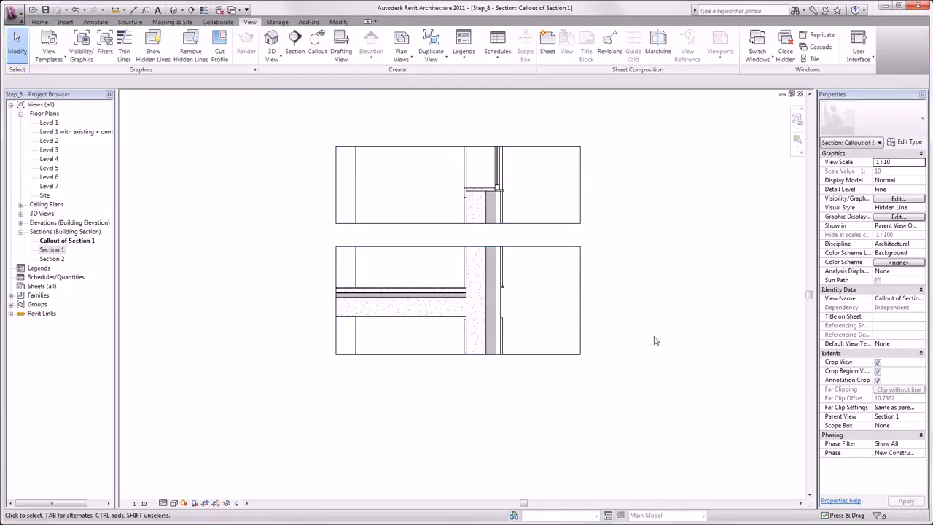
Create a new line style named "Moisture Barriere" as a subcategory of Lines
scroll(437, 302, "up", 6)
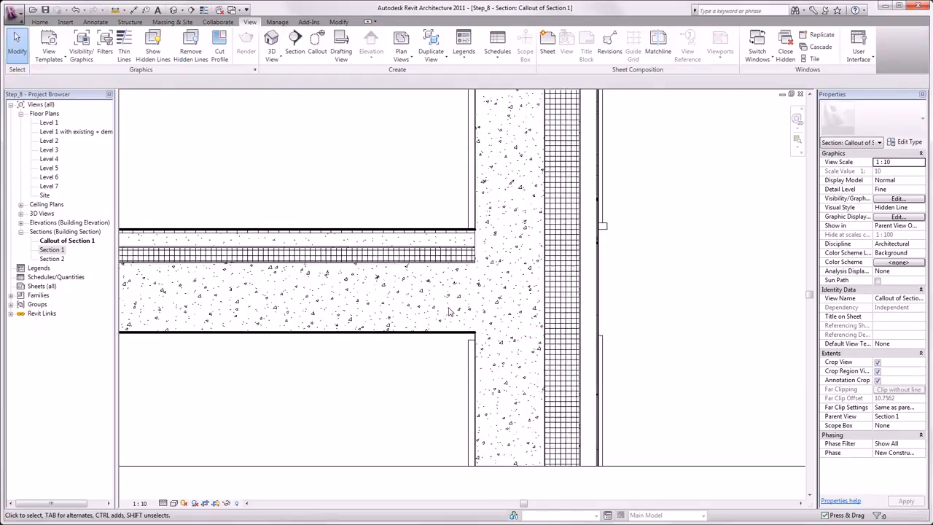
scroll(499, 194, "up", 1)
middle_click_drag(492, 196, 470, 176)
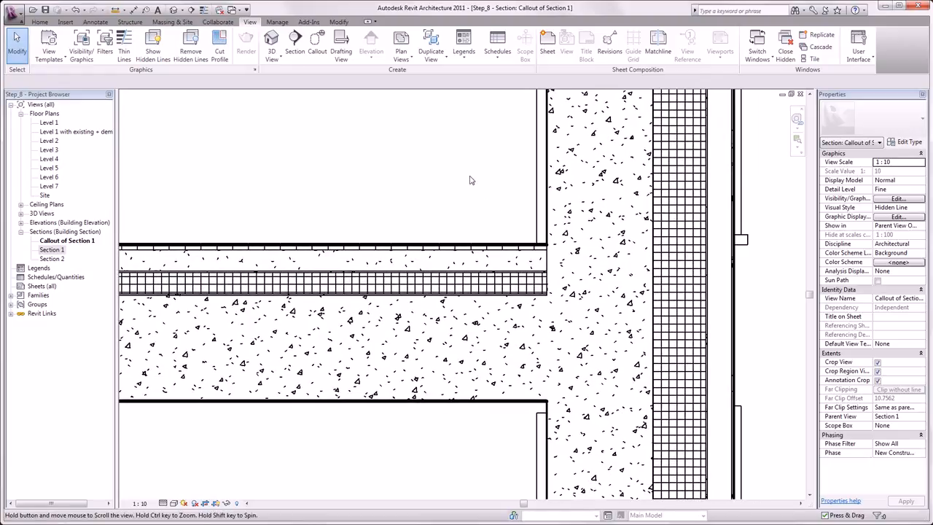
left_click(279, 23)
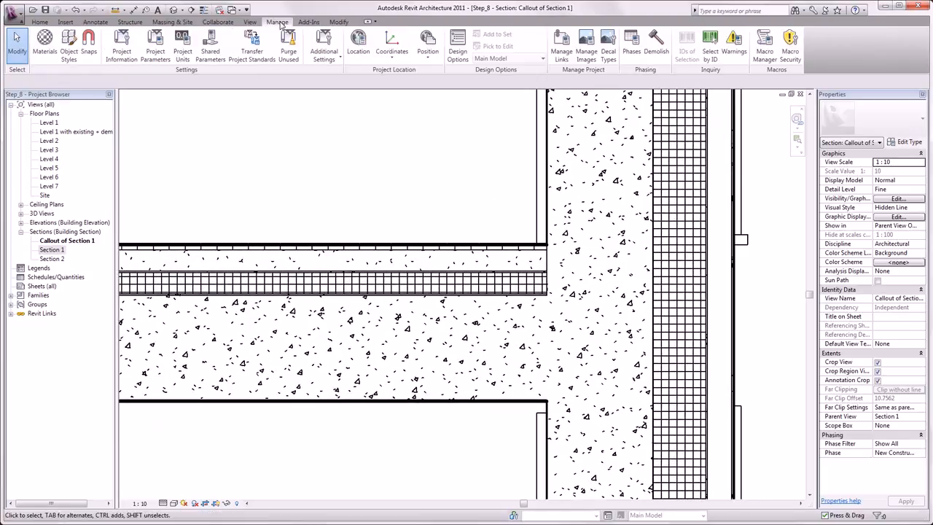
left_click(325, 61)
left_click(343, 159)
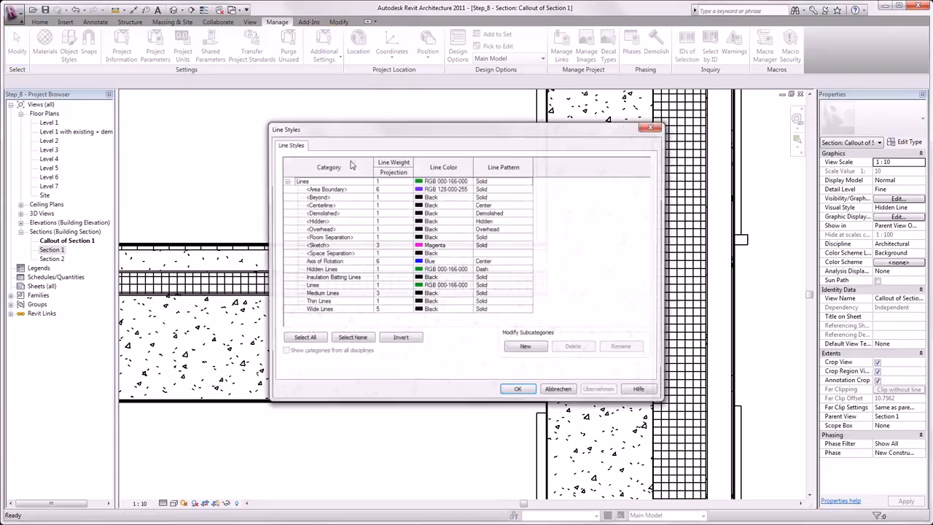
left_click(536, 347)
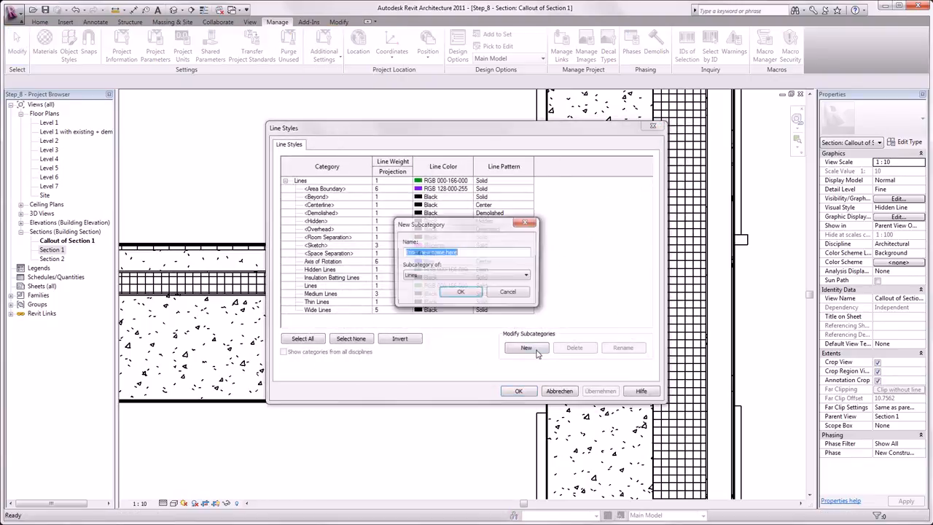
type("Moisture Barrier")
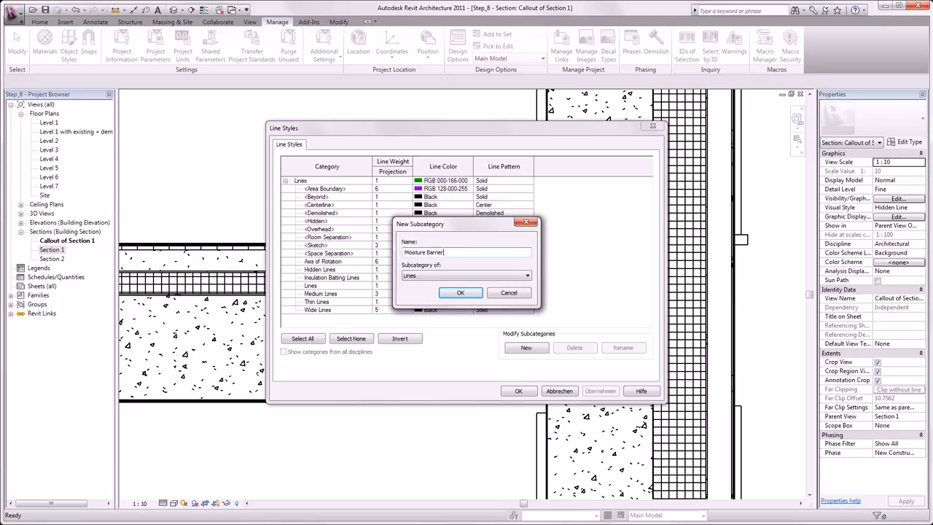
type("e")
left_click(466, 292)
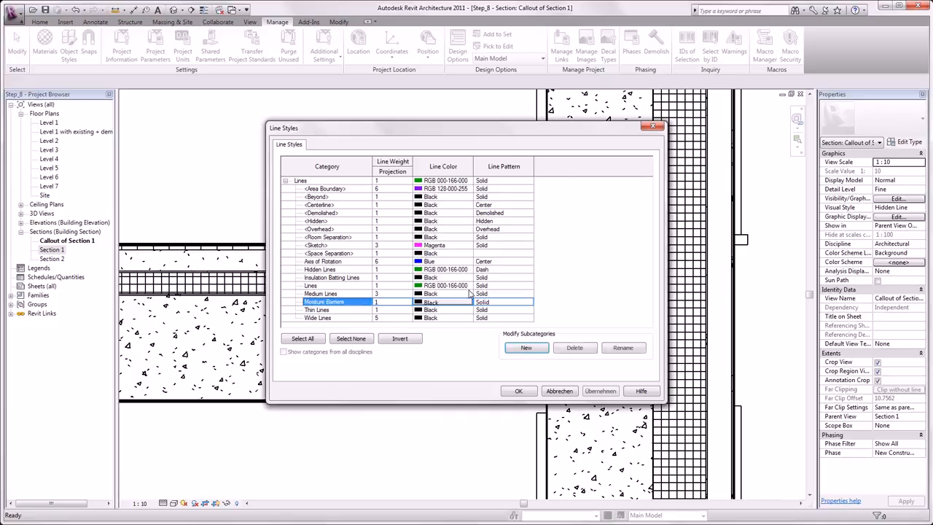
Give the Moisture Barriere line style a Dash pattern and line weight 3, and apply the line style settings
left_click(531, 305)
left_click(528, 302)
key("d")
left_click(503, 347)
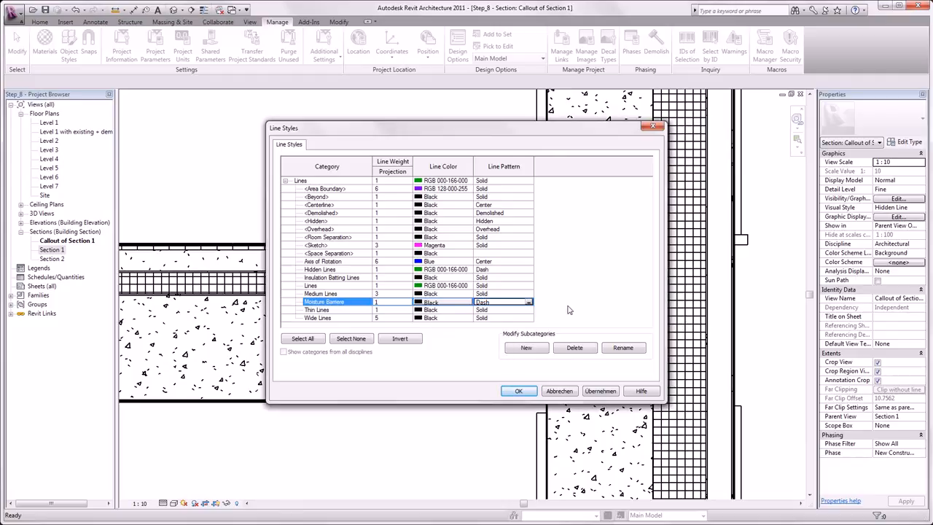
left_click(383, 301)
type("3")
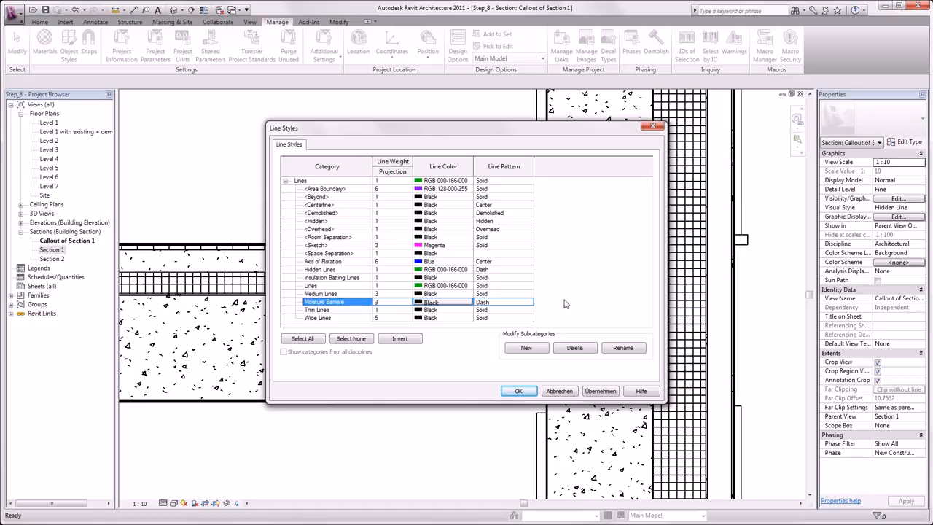
left_click(515, 391)
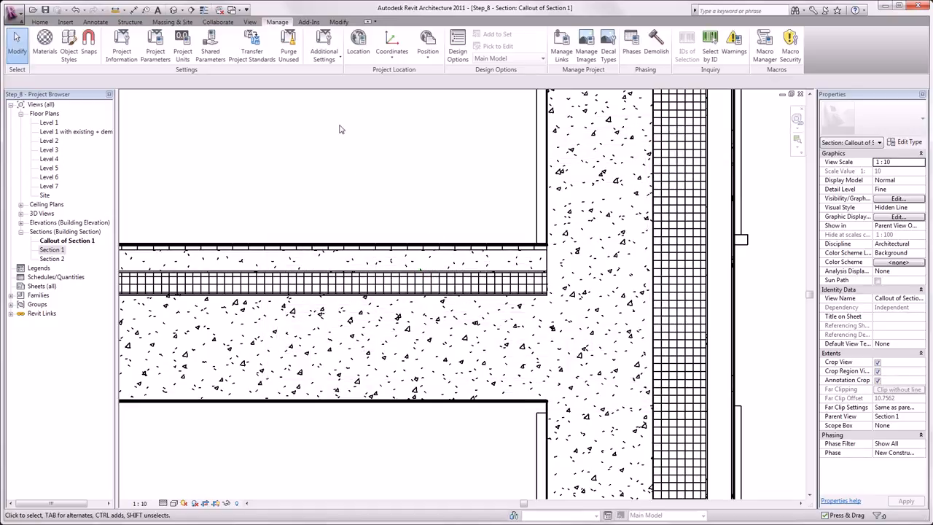
Review the model line weight table for the widths assigned at each view scale
left_click(325, 57)
left_click(352, 187)
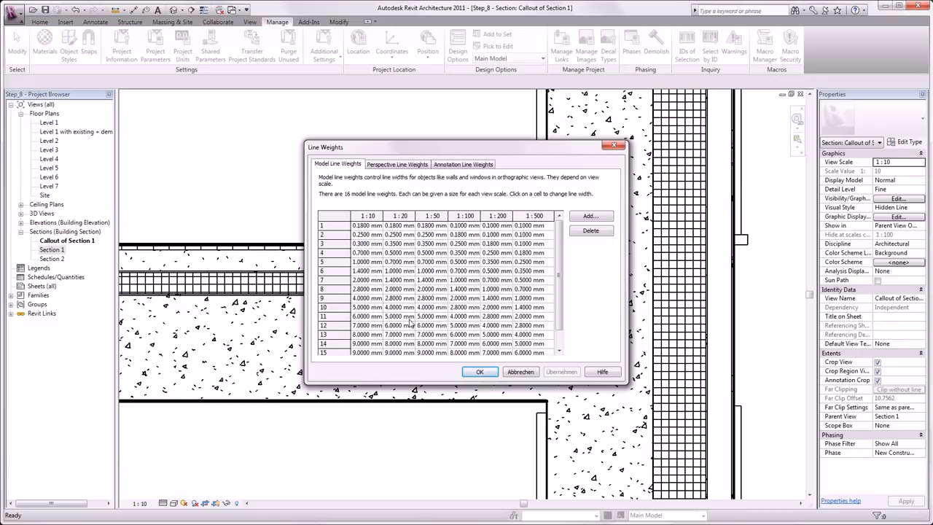
left_click(483, 373)
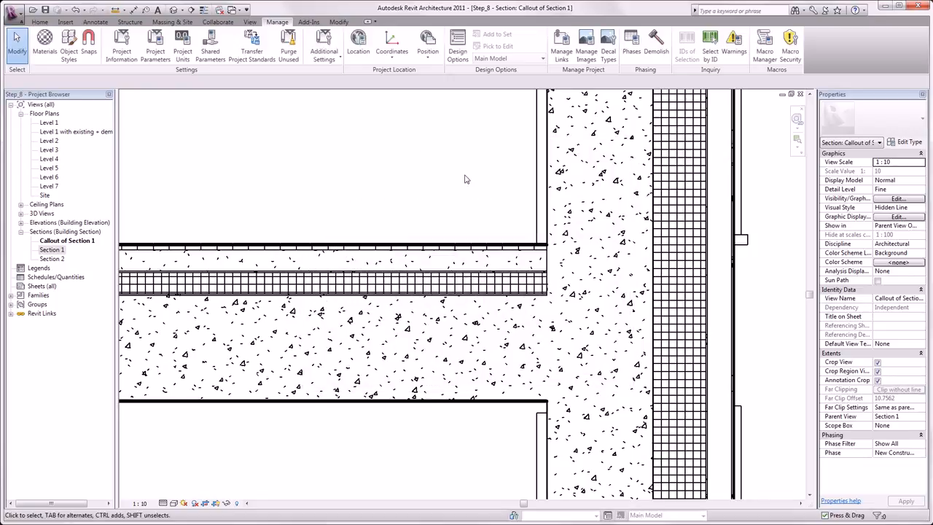
Turn on thin-line display and draw a Moisture Barriere detail line along the underside of the floor's insulation, starting at the wall face
key("t")
key("l")
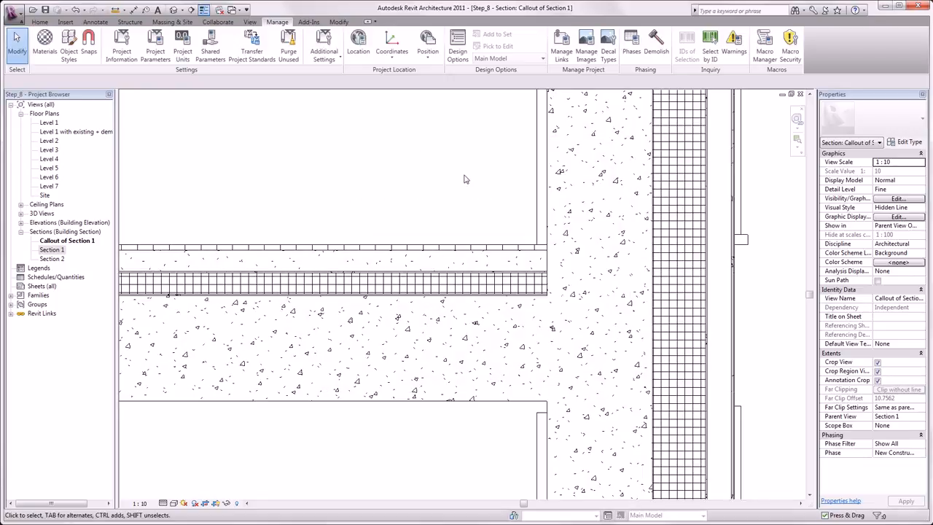
left_click(96, 22)
left_click(230, 45)
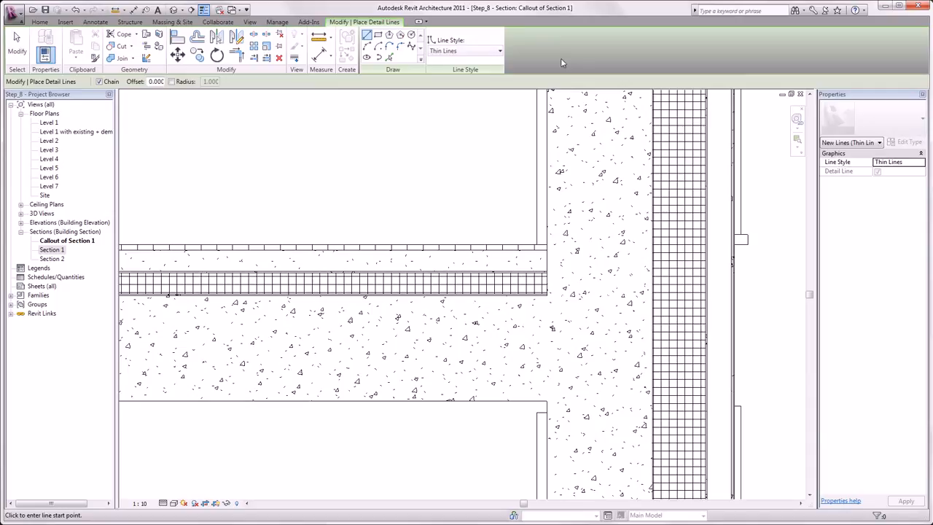
left_click(484, 51)
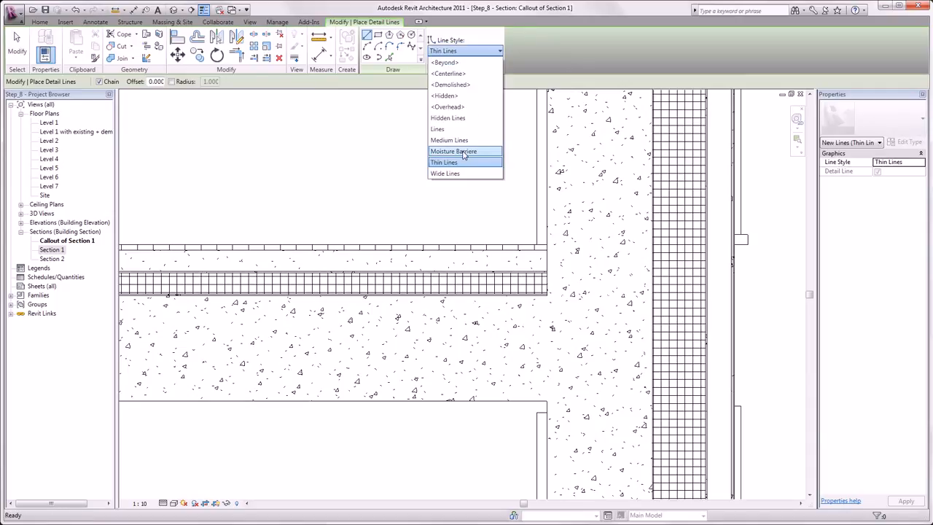
left_click(465, 150)
scroll(543, 332, "up", 6)
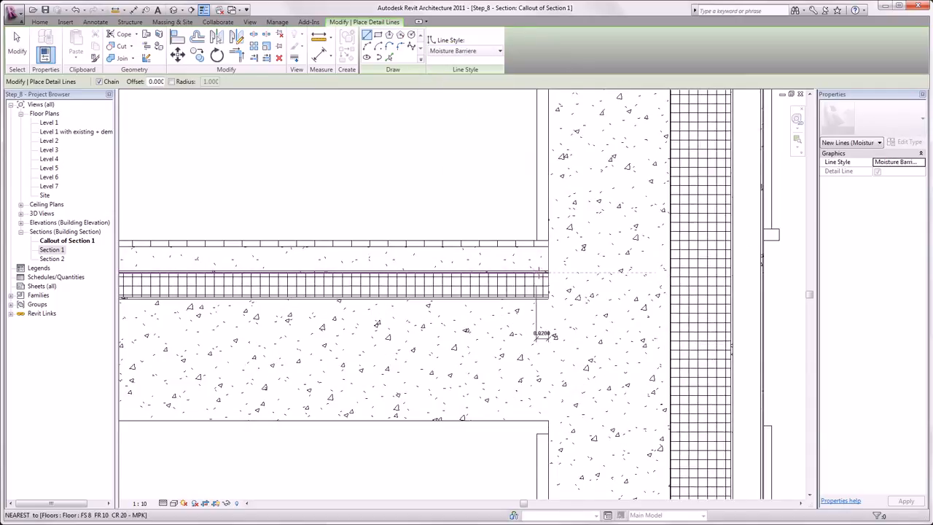
scroll(548, 330, "down", 1)
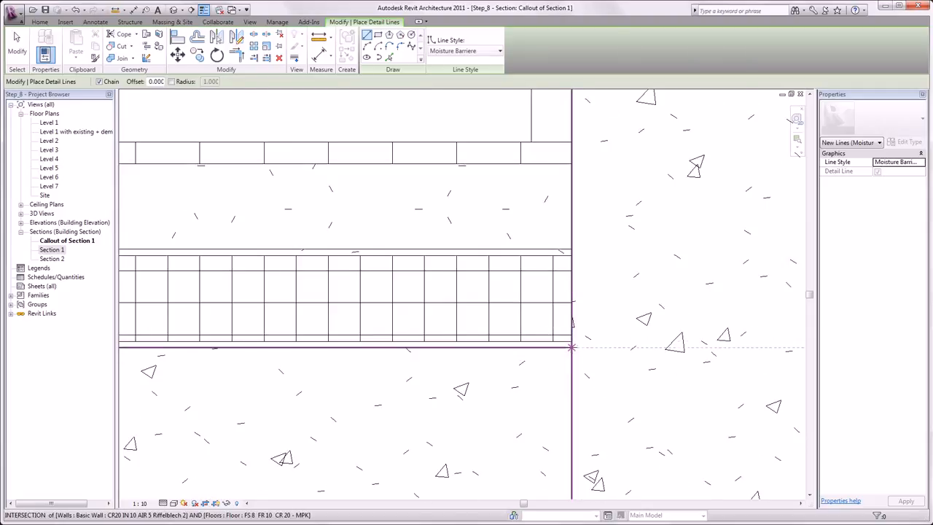
scroll(571, 348, "up", 1)
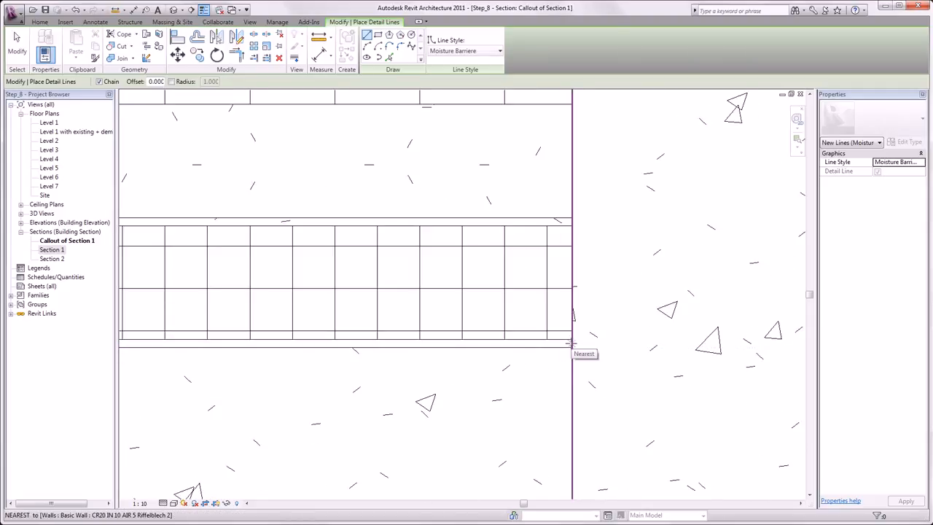
left_click(571, 343)
scroll(568, 350, "up", 3)
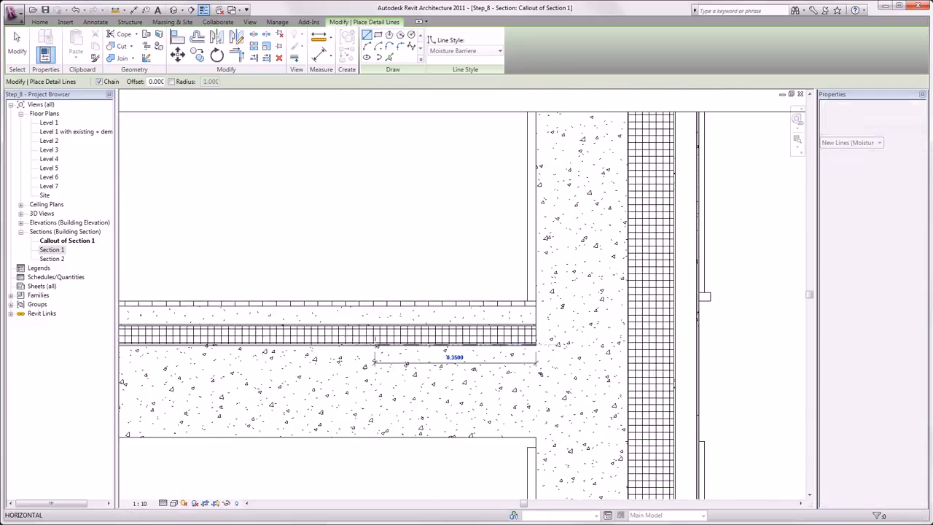
middle_click_drag(418, 357, 739, 372)
left_click(255, 359)
key("Escape")
Draw a second Moisture Barriere detail line along the top of the floor's insulation, from the wall face to the far end of the slab
middle_click_drag(735, 408, 431, 405)
scroll(618, 284, "up", 6)
left_click(619, 283)
scroll(620, 291, "down", 4)
scroll(655, 300, "down", 1)
middle_click_drag(339, 301, 661, 298)
left_click(275, 296)
key("Escape")
key("Escape")
Turn off thin-line display for the slab and wall junction with the moisture barrier lines
scroll(629, 269, "down", 2)
middle_click_drag(629, 269, 439, 252)
scroll(796, 299, "up", 1)
scroll(752, 297, "up", 2)
middle_click_drag(752, 296, 593, 326)
scroll(593, 326, "down", 1)
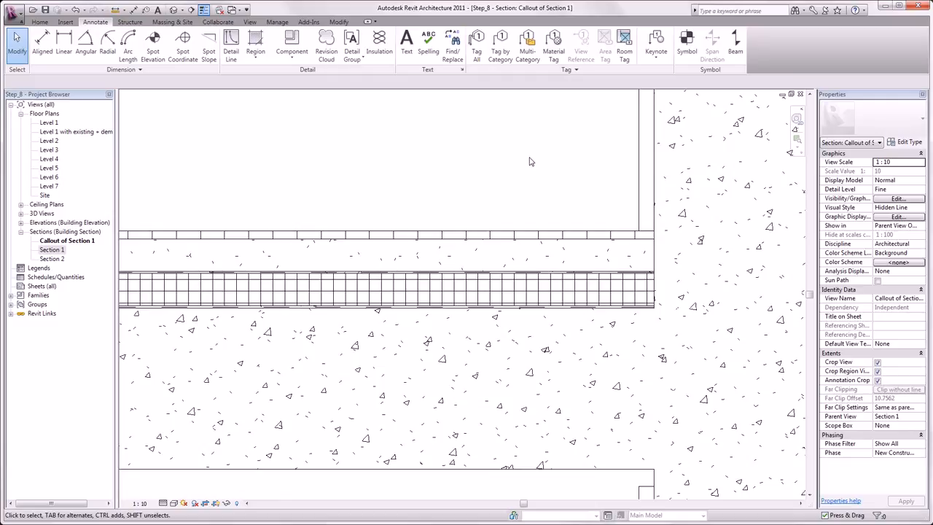
key("t")
key("l")
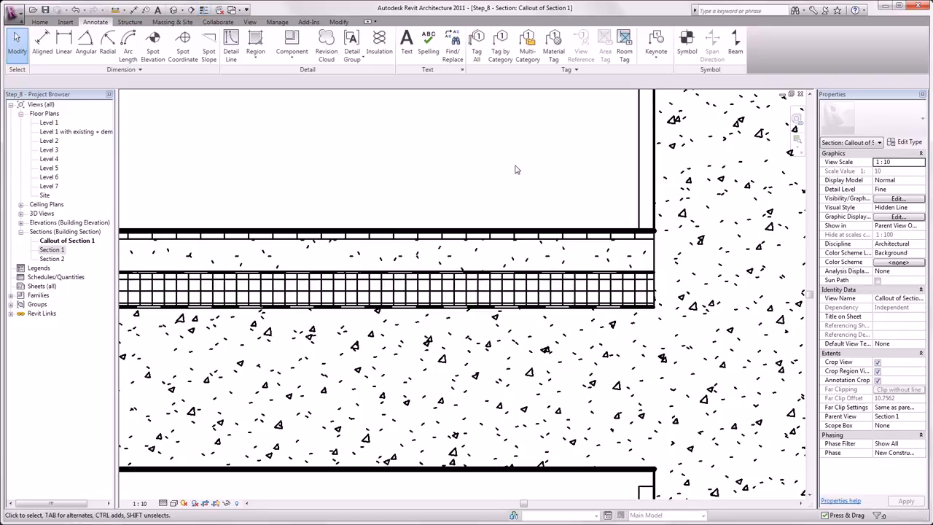
Override the view's host layer cut line styles, setting line weight 1 for the Thermal/Air Layer, Finish 1 and Finish 2 functions
key("v")
key("g")
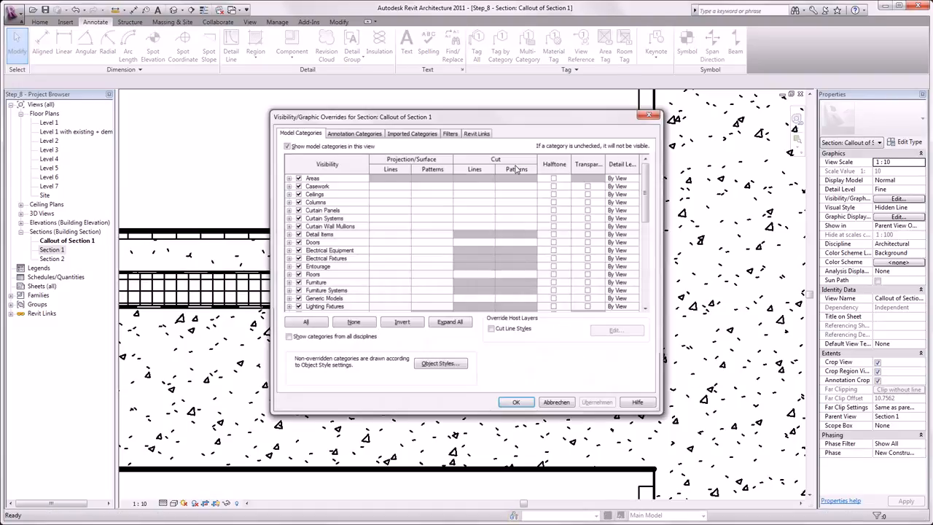
left_click(493, 331)
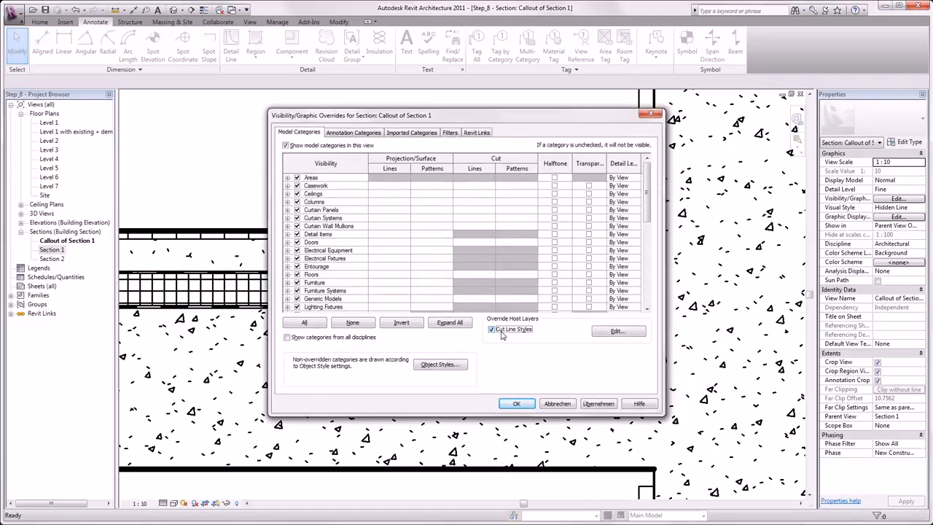
left_click(613, 333)
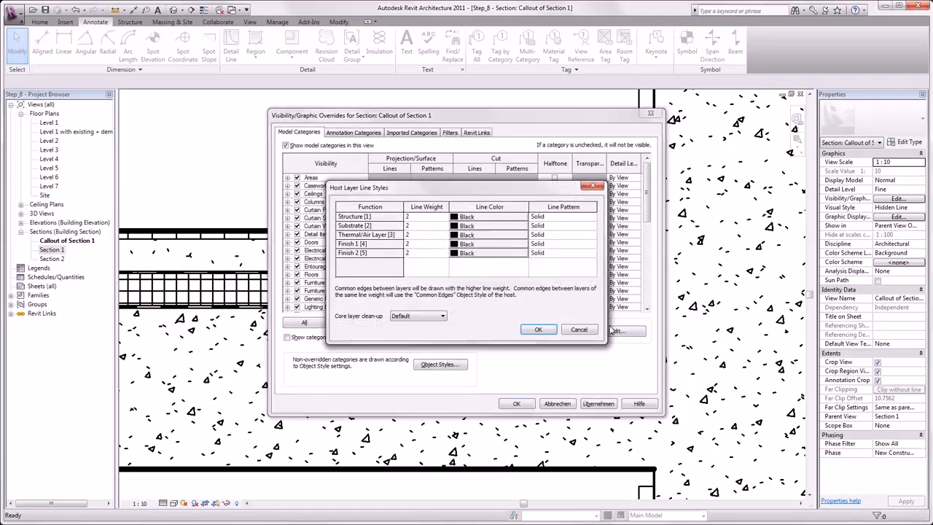
left_click(422, 228)
left_click(417, 235)
type("1")
left_click(419, 245)
type("1")
left_click(421, 253)
type("1")
left_click(537, 330)
left_click(516, 404)
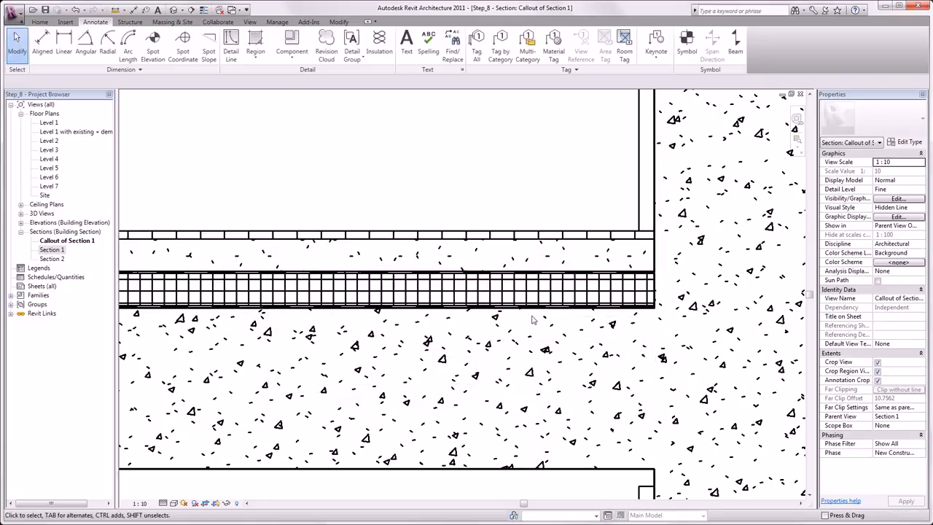